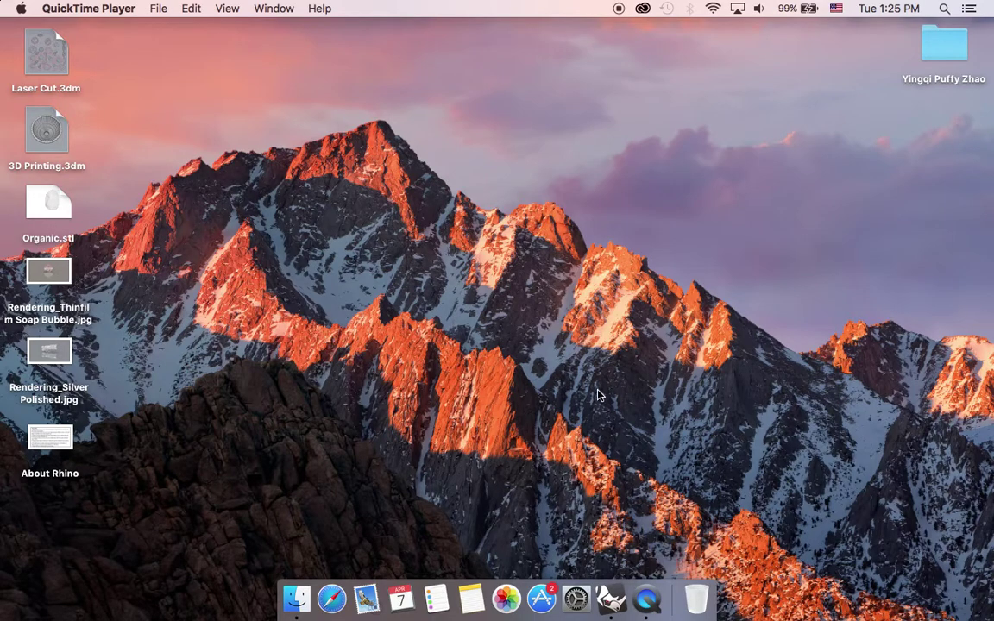
Step: Launch Rhinoceros and start a new model
click(613, 598)
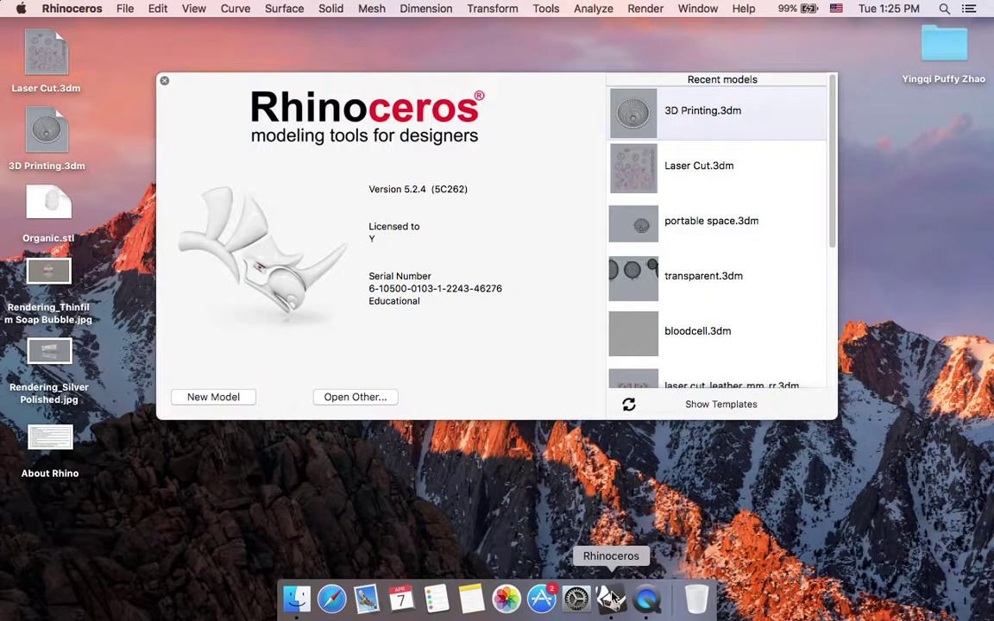
click(212, 398)
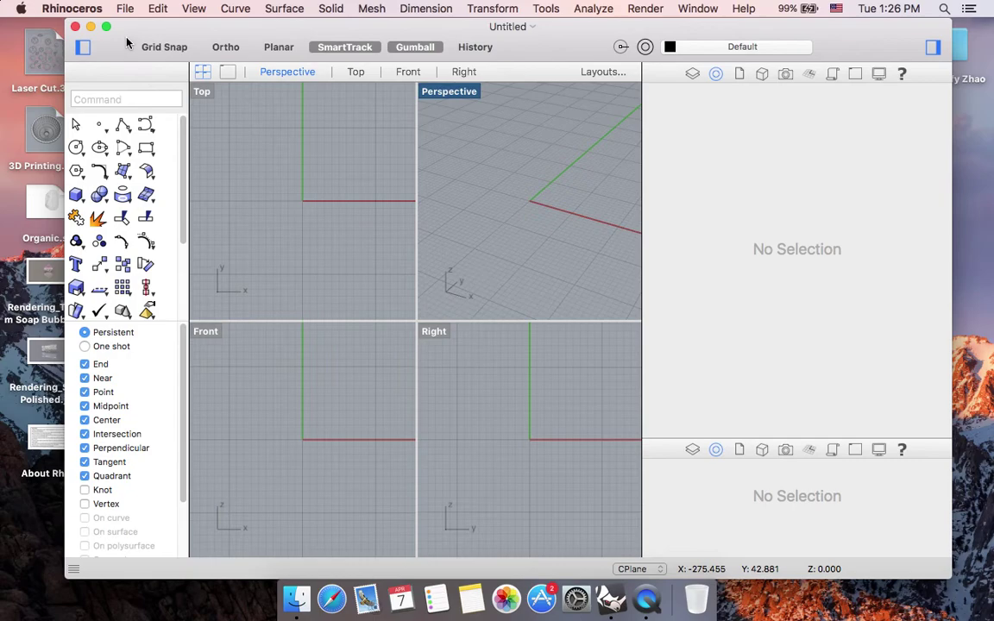
Step: Set the model units to Millimeters in the document settings and close the settings window
click(125, 8)
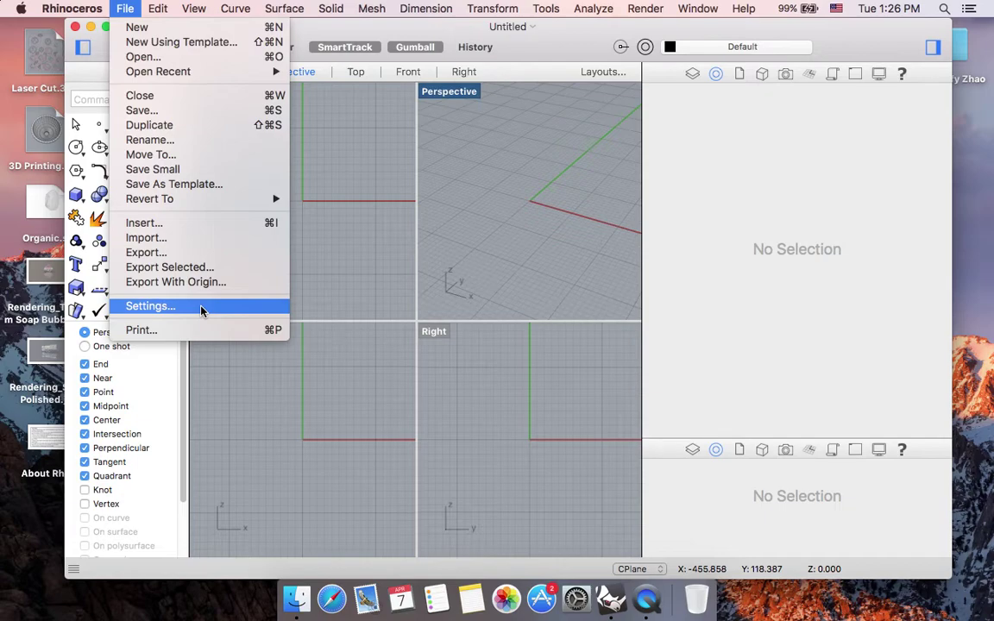
click(201, 311)
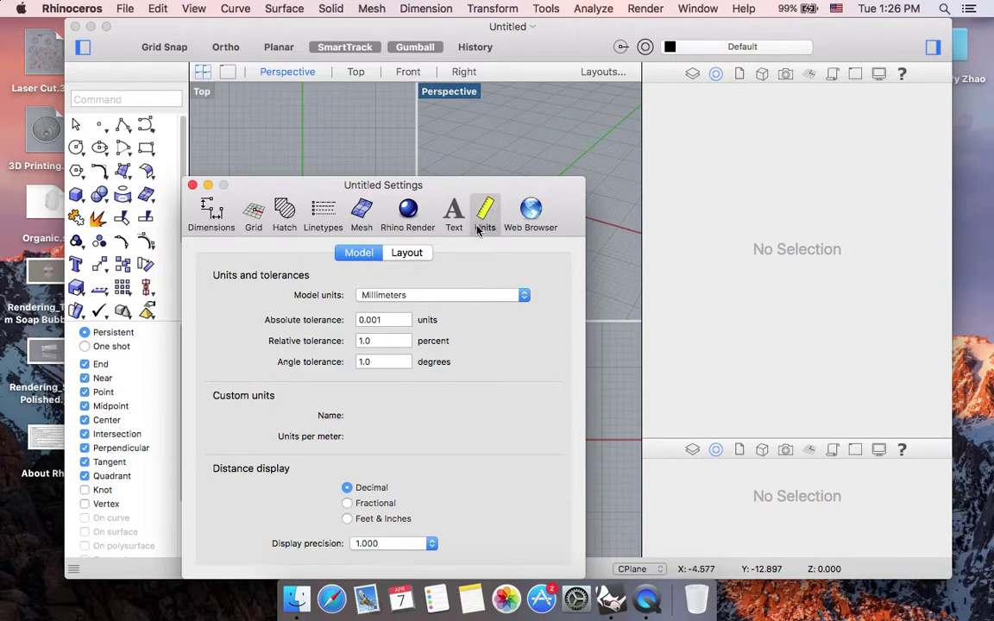
click(505, 298)
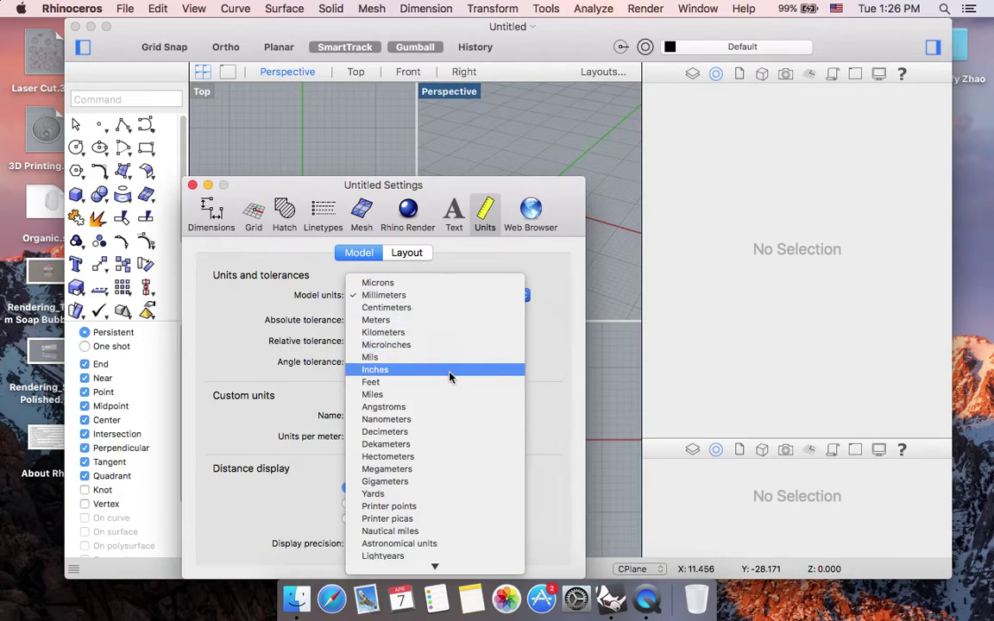
click(446, 296)
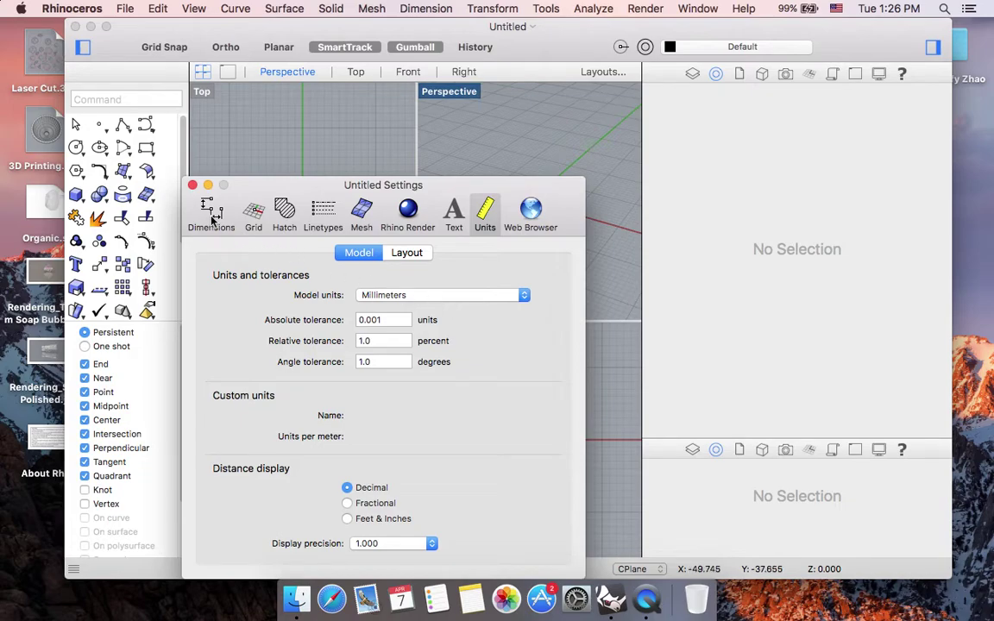
click(194, 186)
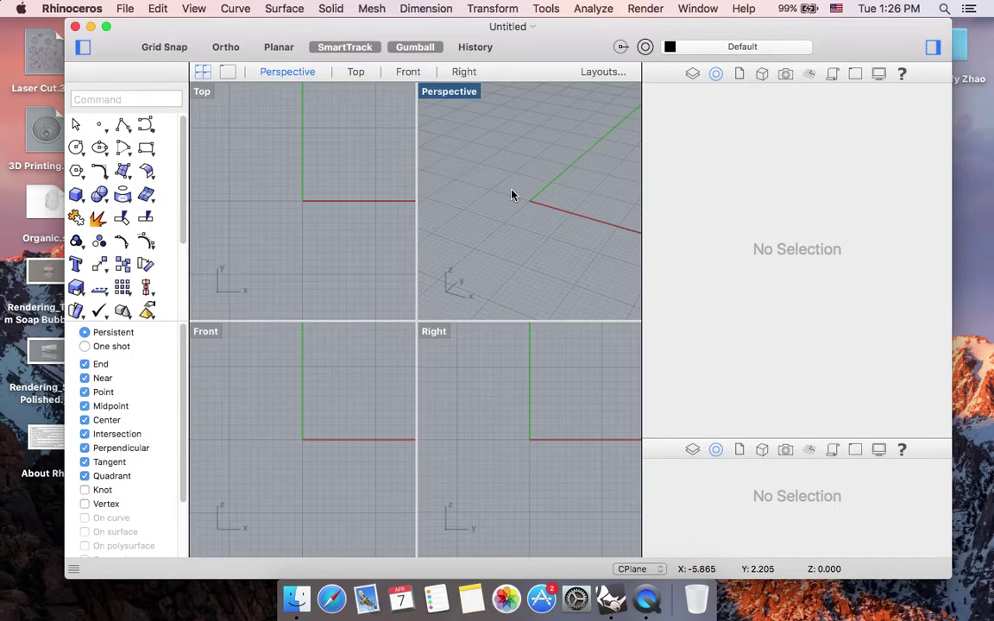
Step: Activate the Top, Perspective, Right and Front viewports in turn, and maximize Front before restoring the four-view layout
click(203, 93)
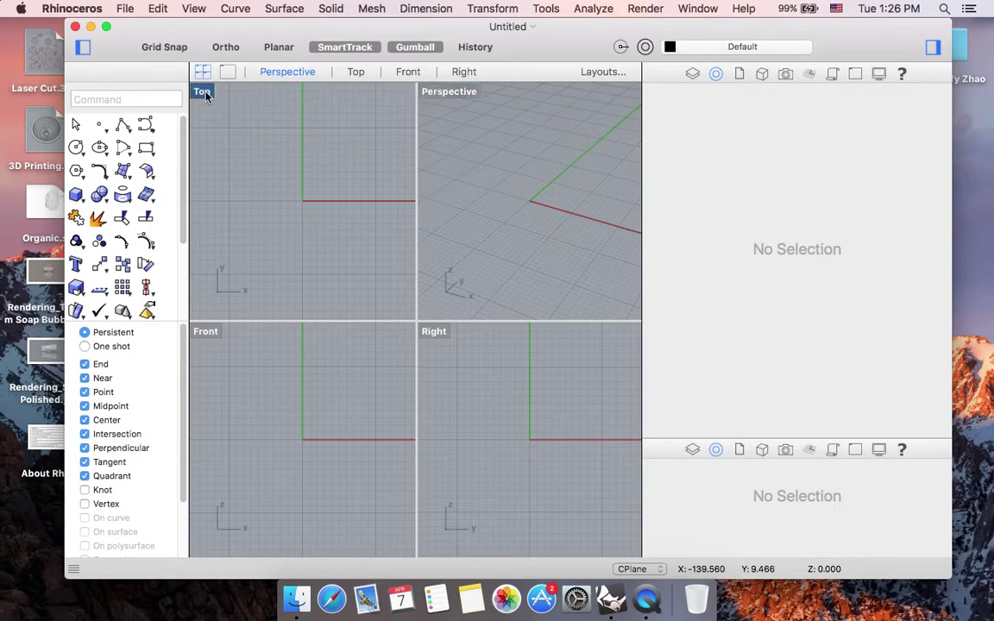
click(454, 100)
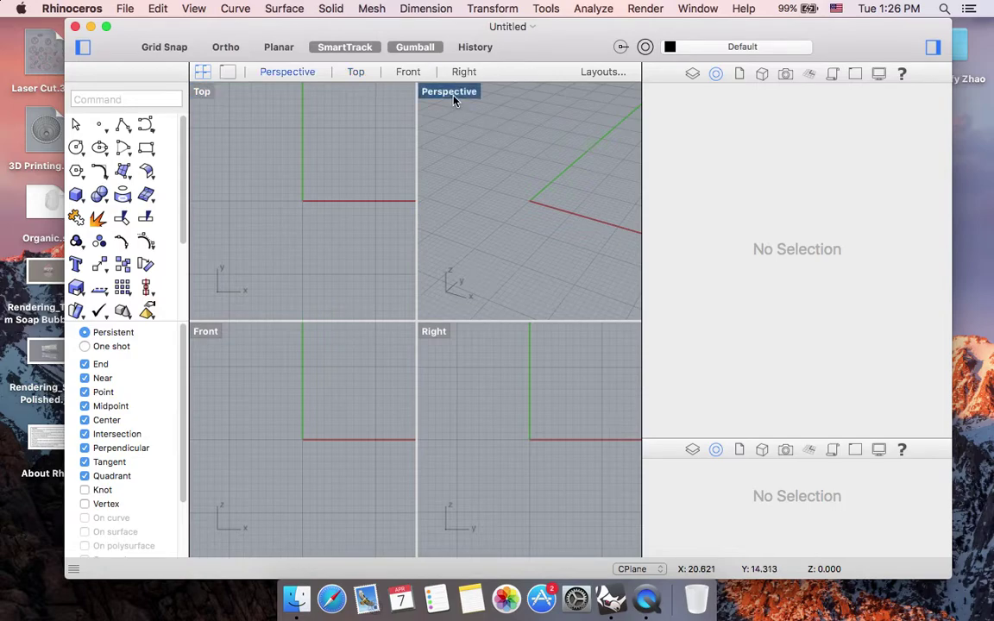
click(438, 334)
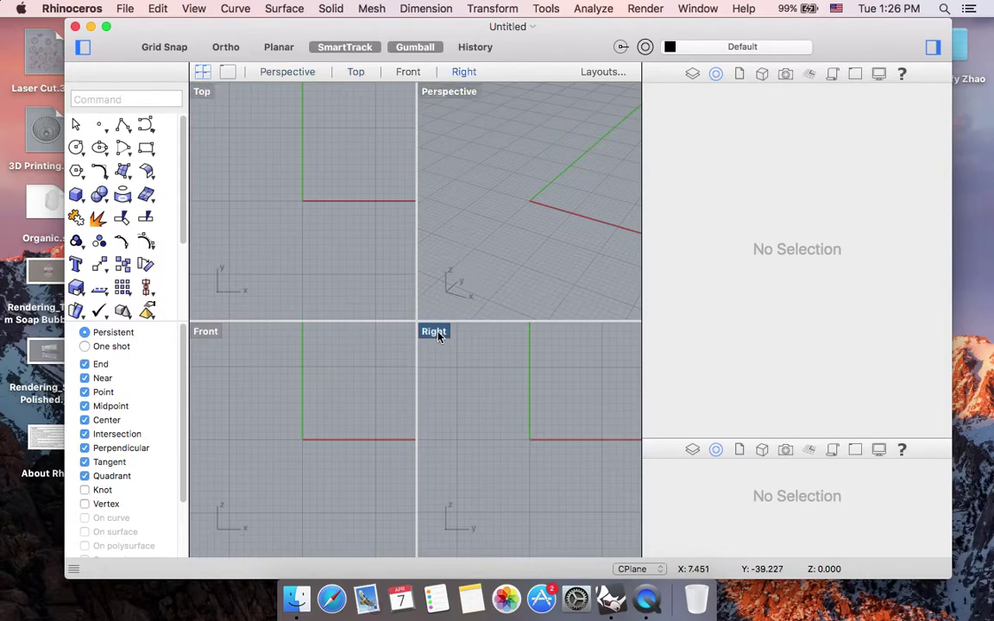
click(206, 334)
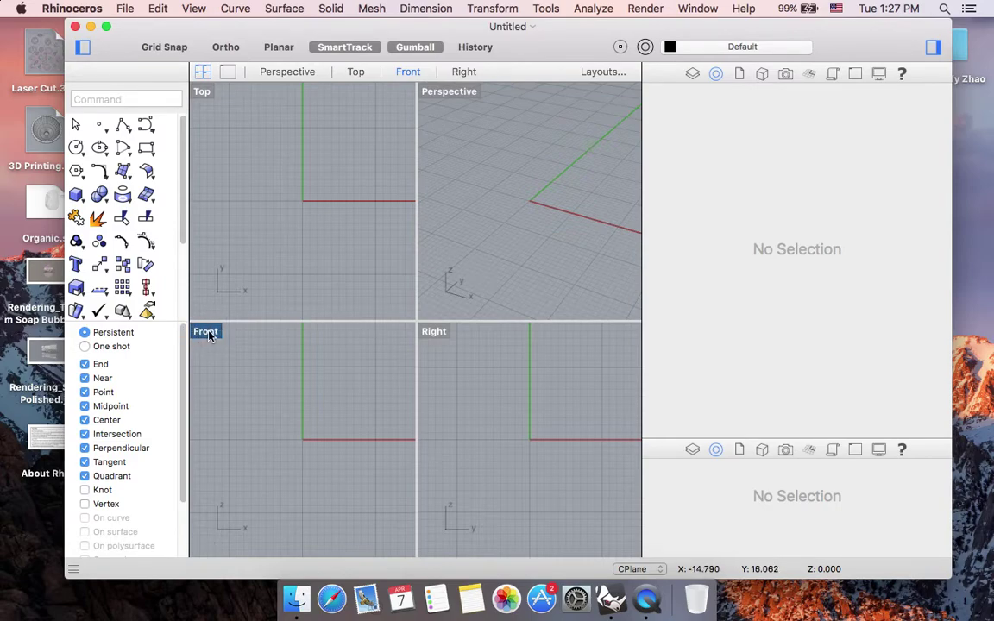
double_click(200, 333)
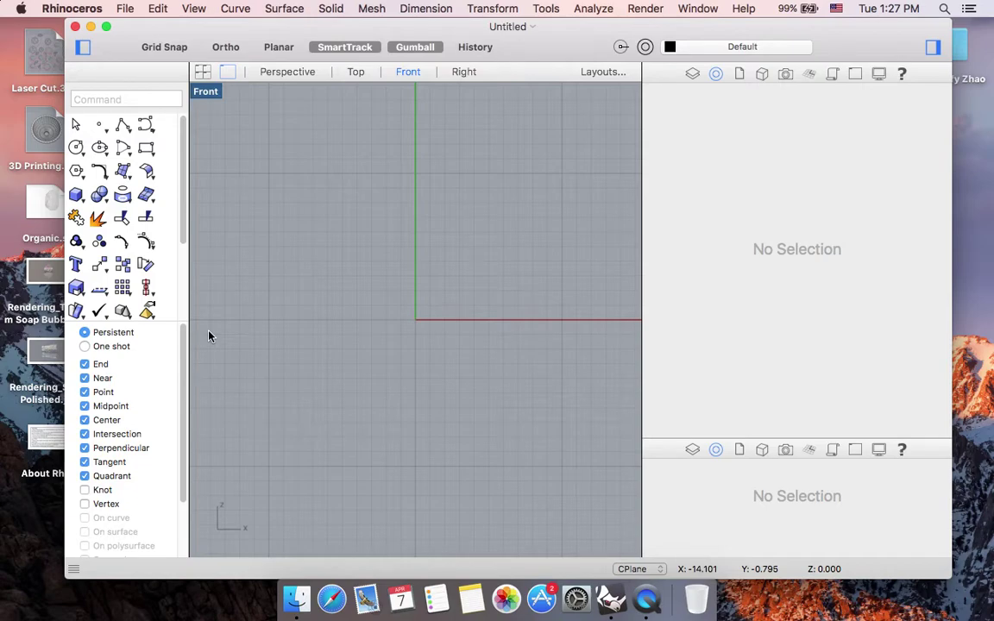
double_click(205, 96)
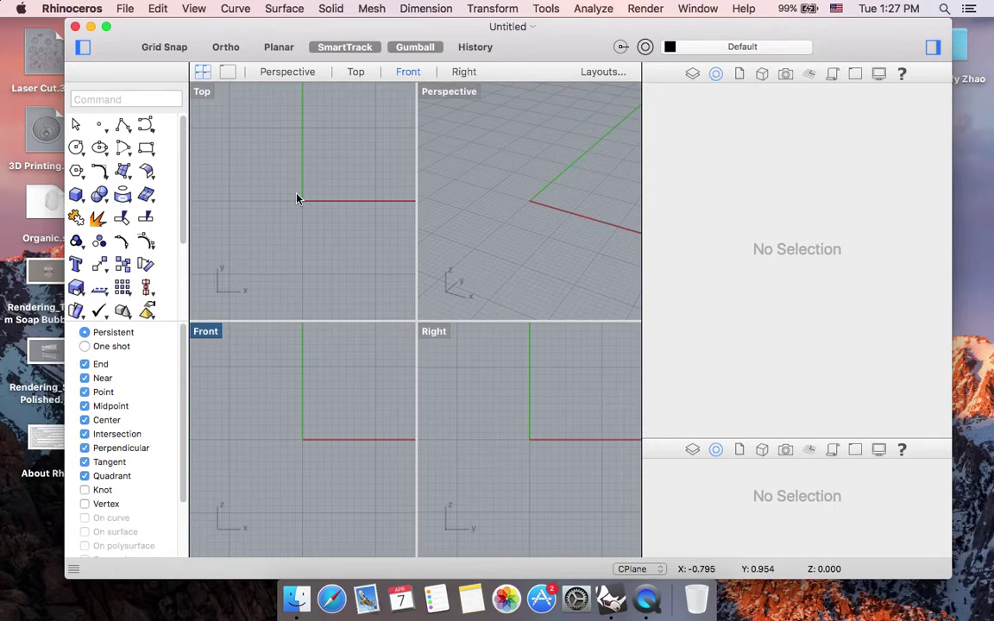
Step: Zoom in and out around the origin of the Top viewport
scroll(296, 198, up, 9)
scroll(296, 199, down, 5)
scroll(296, 198, down, 3)
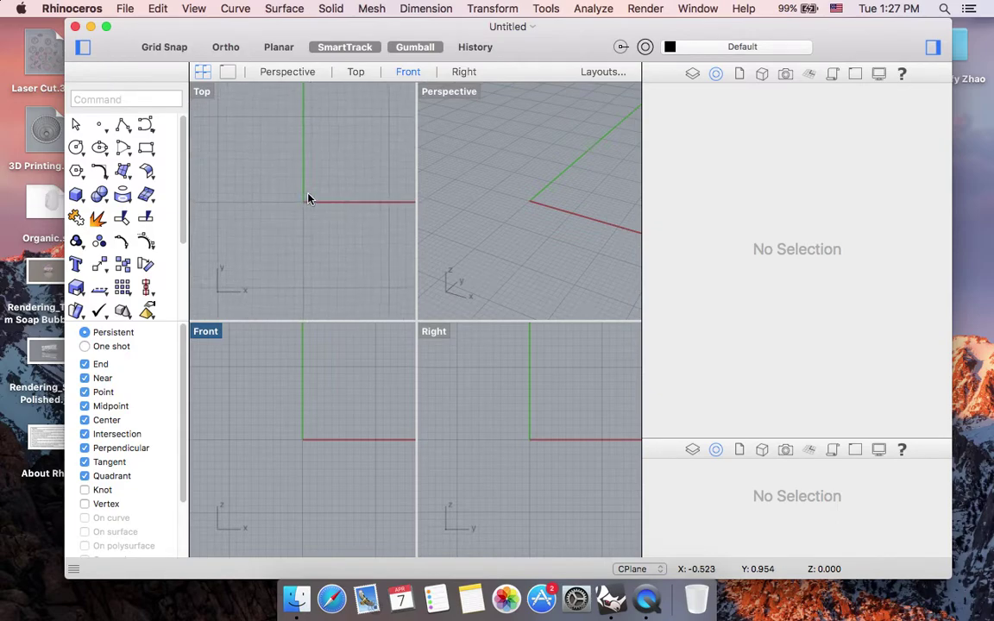
scroll(533, 200, up, 3)
scroll(532, 200, up, 4)
scroll(532, 199, up, 3)
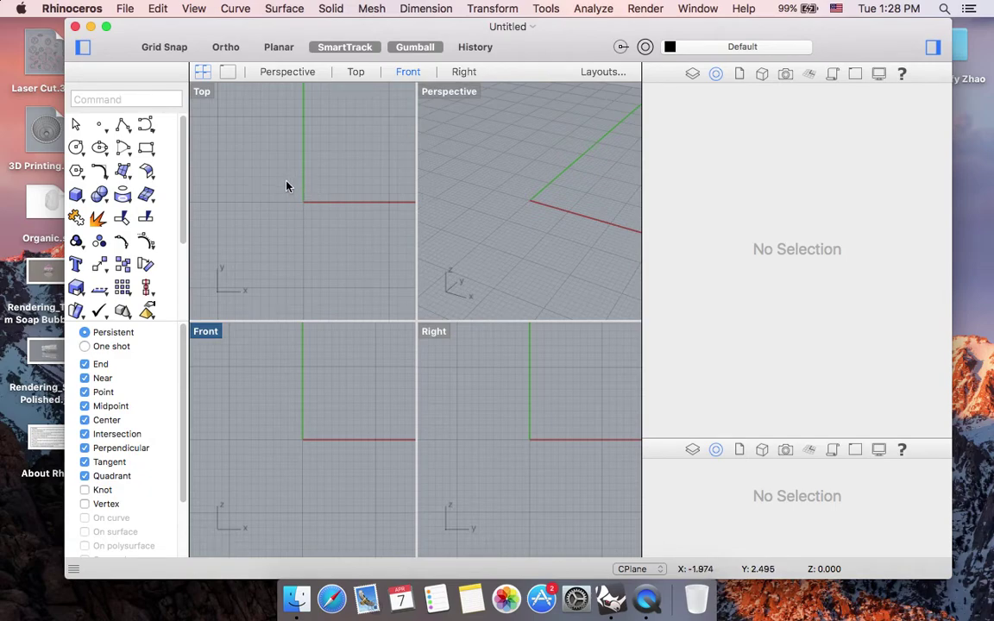
scroll(270, 199, down, 3)
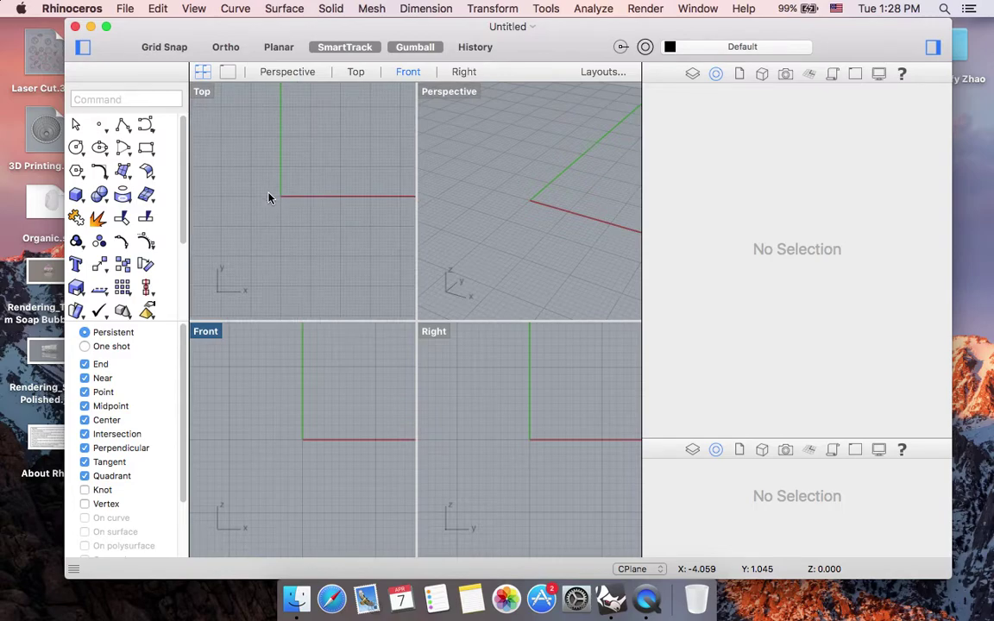
scroll(270, 199, up, 4)
scroll(269, 198, down, 3)
scroll(270, 200, up, 3)
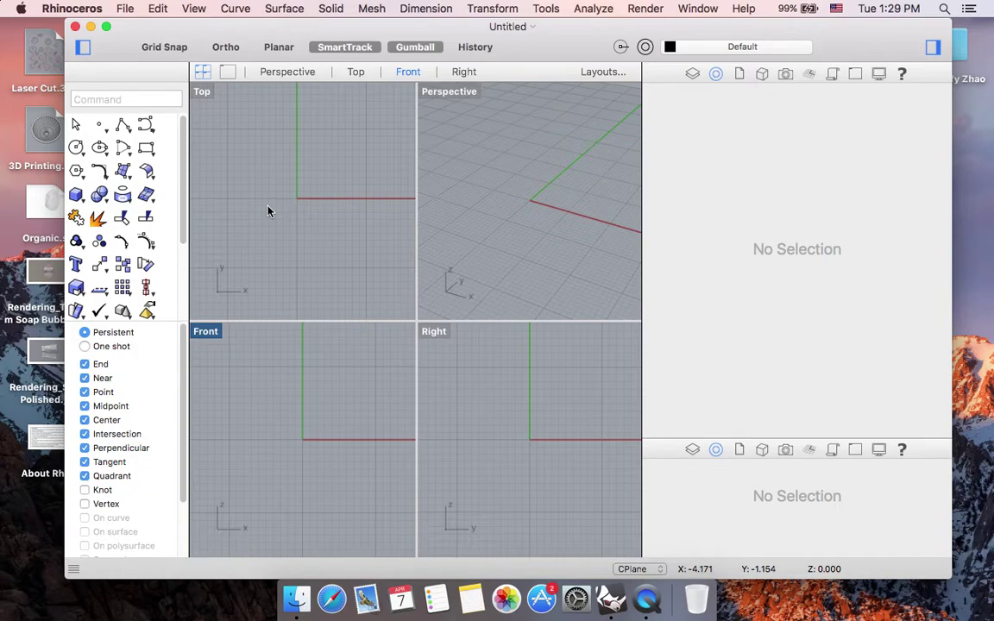
Step: Maximize the Perspective viewport and inspect the construction grid at several zoom levels and tilts
double_click(449, 92)
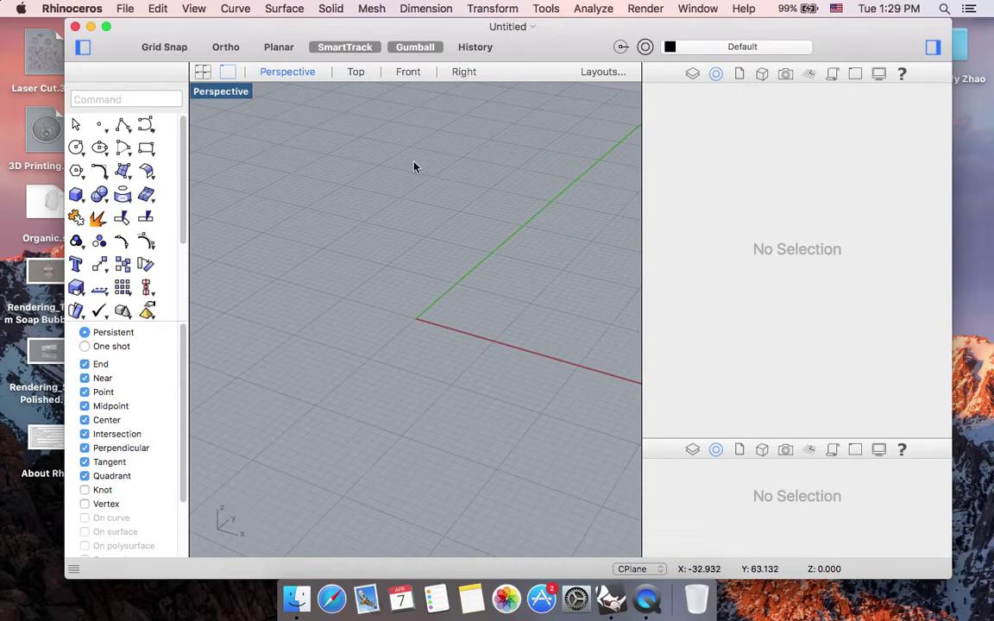
scroll(390, 212, down, 4)
scroll(390, 216, down, 5)
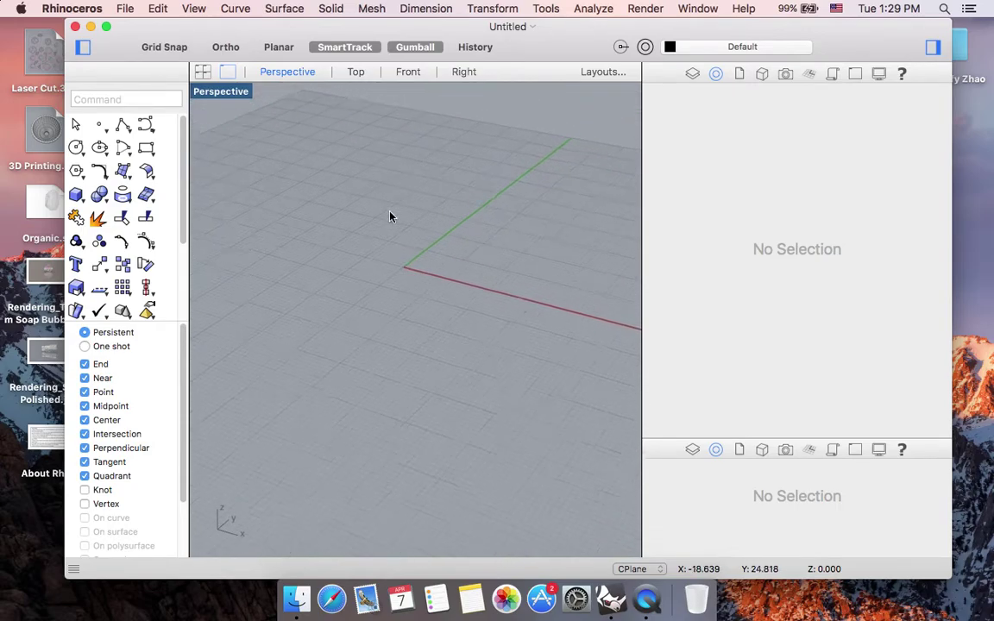
scroll(391, 217, up, 5)
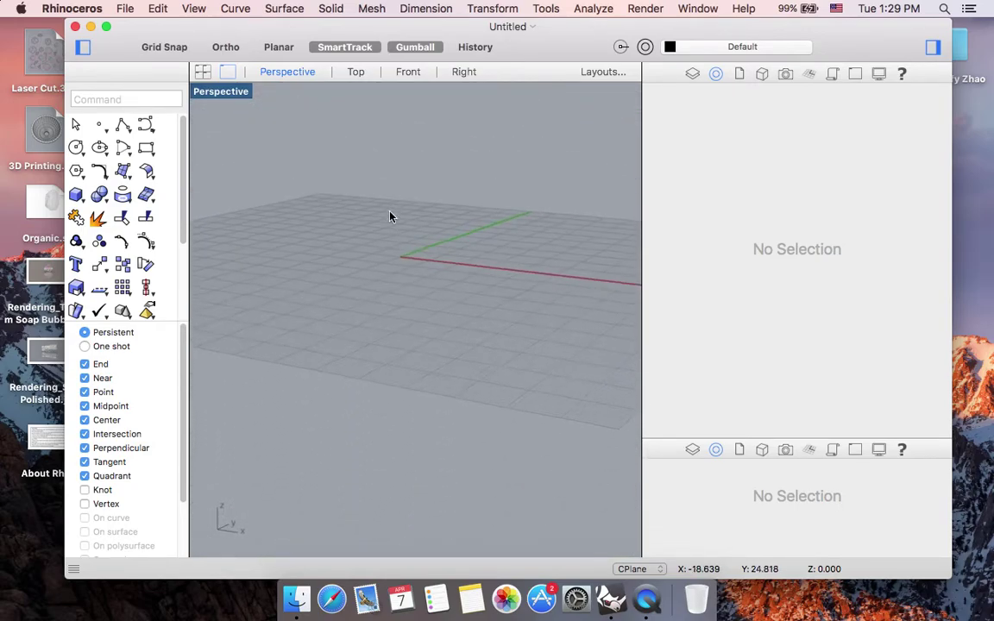
scroll(383, 297, up, 4)
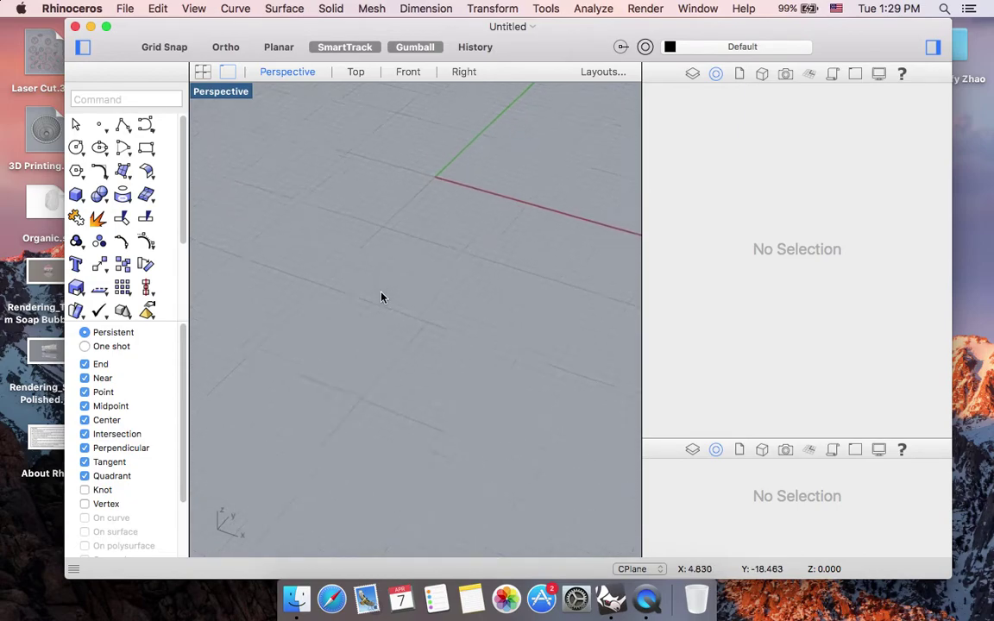
scroll(382, 298, down, 4)
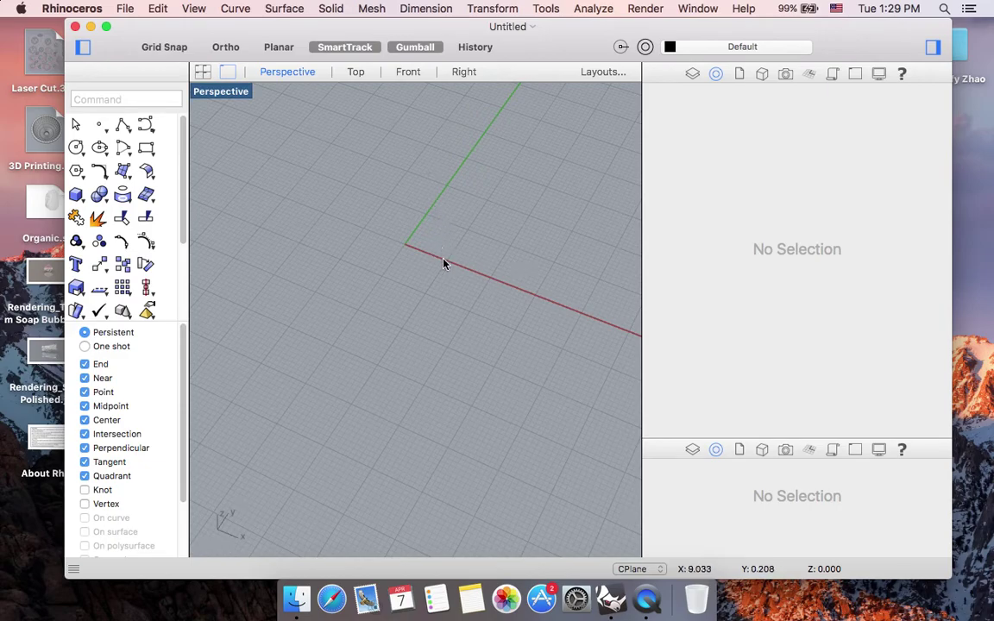
scroll(444, 263, down, 3)
scroll(443, 263, down, 4)
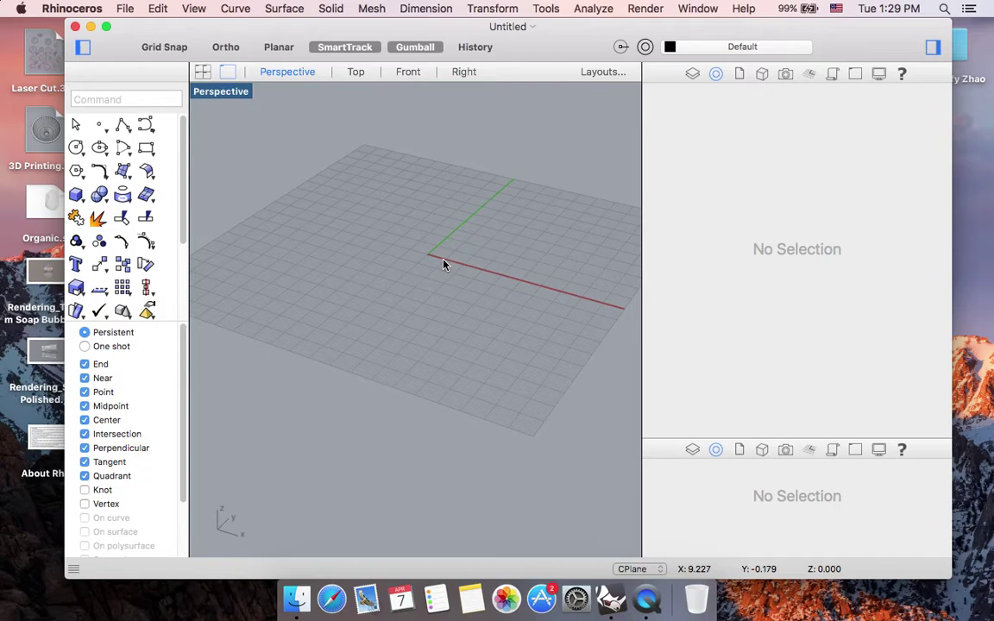
Step: Orbit around the construction grid in the Perspective viewport to view it from all sides, from above and from below
scroll(444, 264, up, 4)
scroll(443, 263, down, 2)
scroll(444, 263, right, 4)
scroll(443, 264, up, 4)
scroll(444, 263, left, 5)
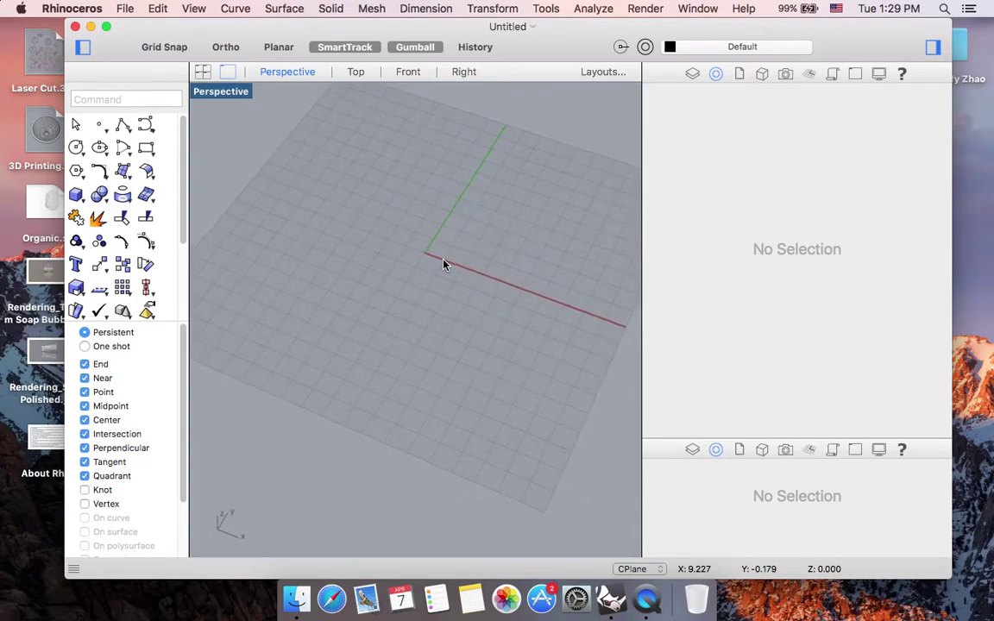
scroll(444, 263, left, 10)
scroll(444, 263, down, 3)
scroll(443, 264, left, 10)
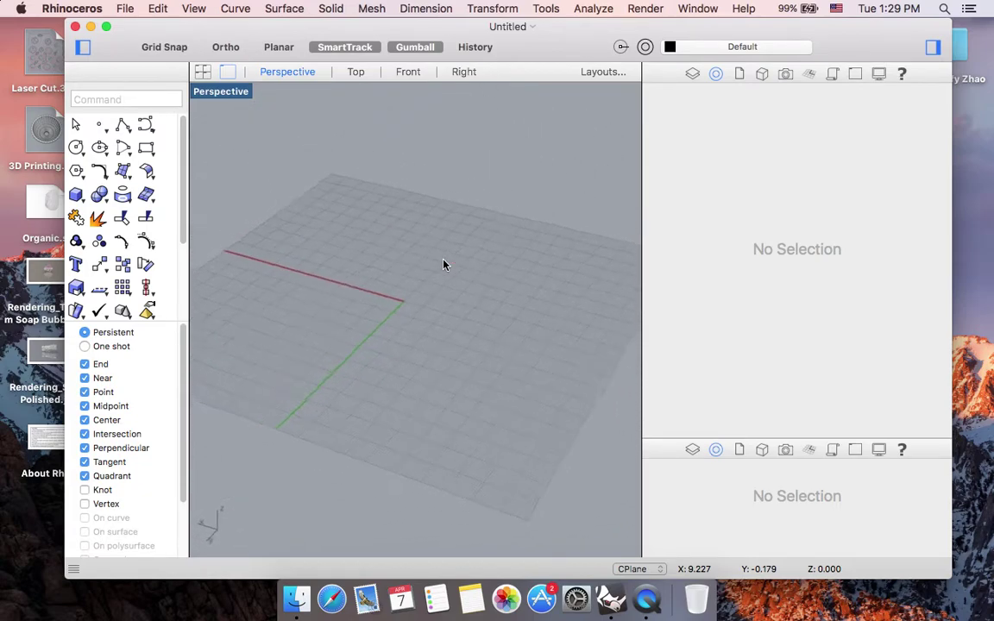
scroll(444, 265, left, 10)
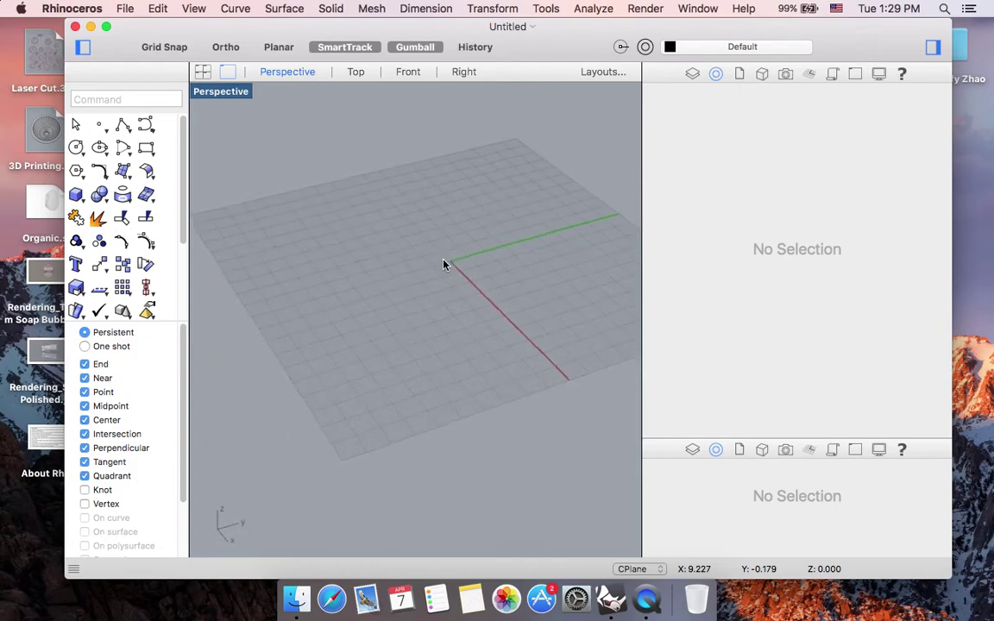
scroll(444, 265, down, 5)
scroll(444, 265, up, 8)
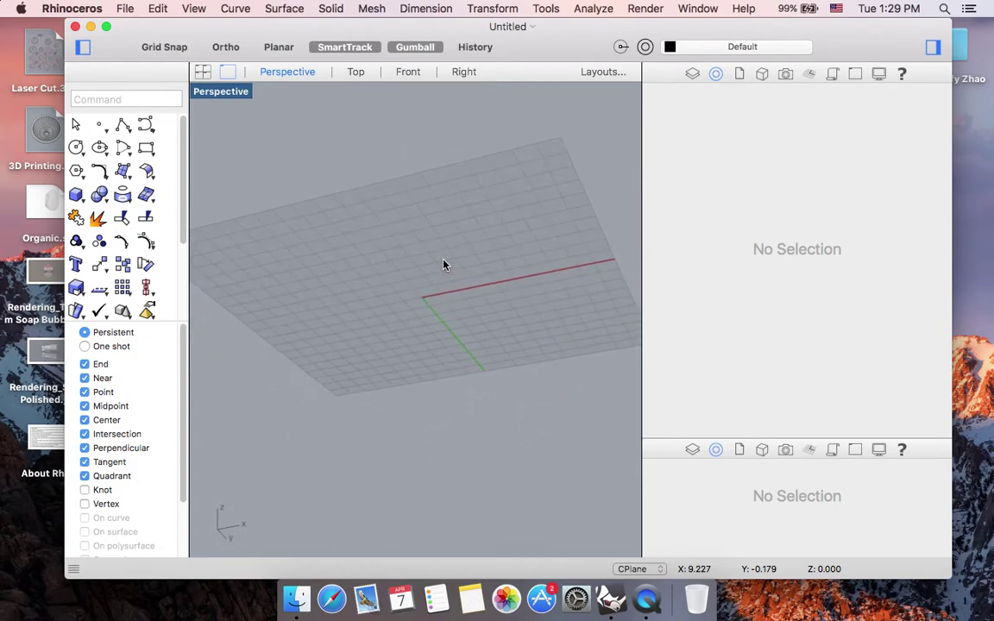
scroll(443, 265, down, 6)
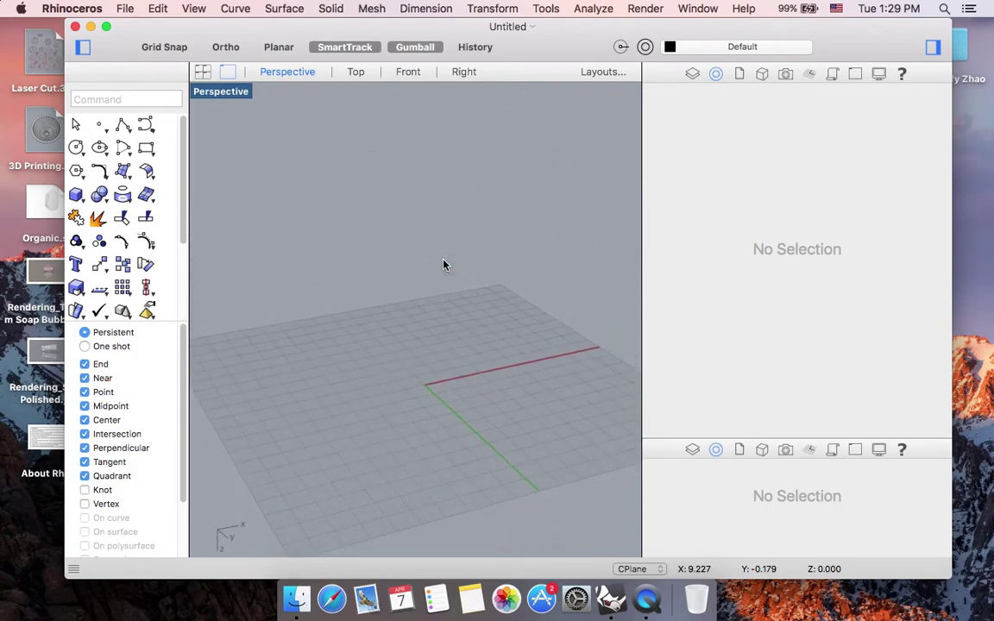
scroll(443, 265, down, 8)
scroll(443, 265, down, 8)
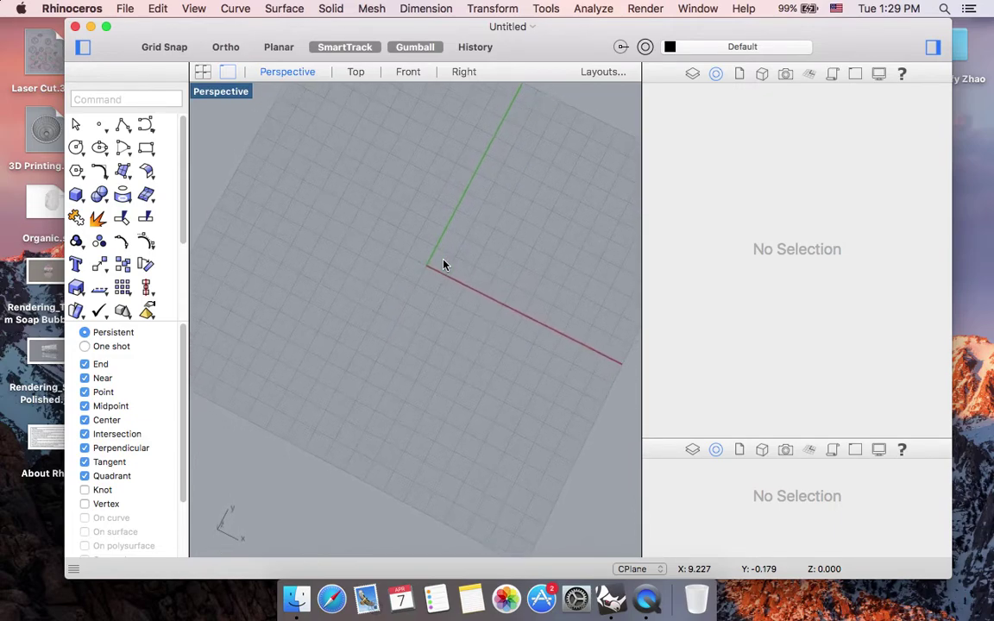
scroll(444, 265, down, 3)
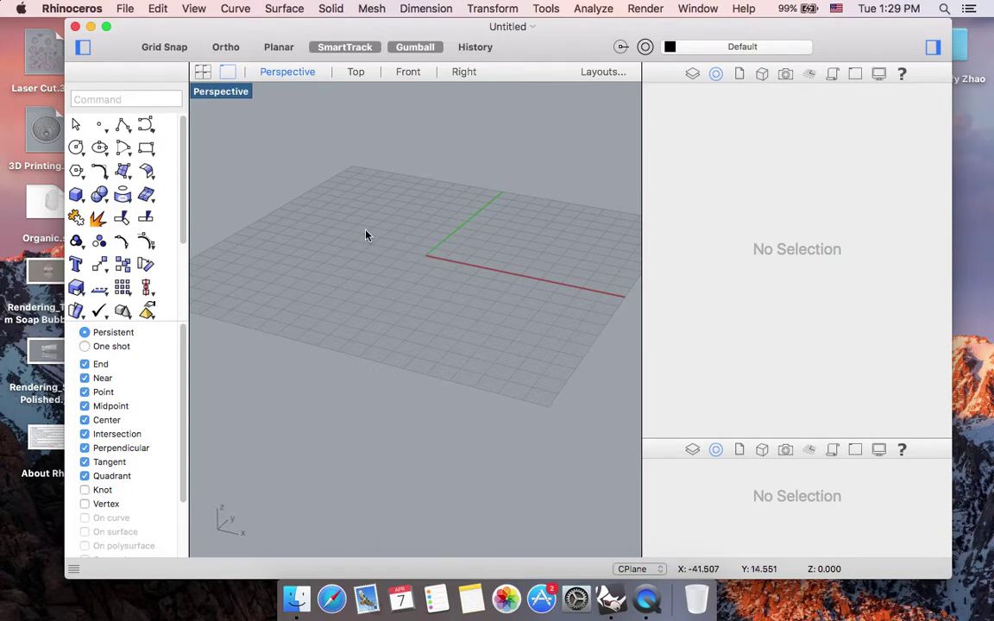
right_drag(362, 236, 315, 283)
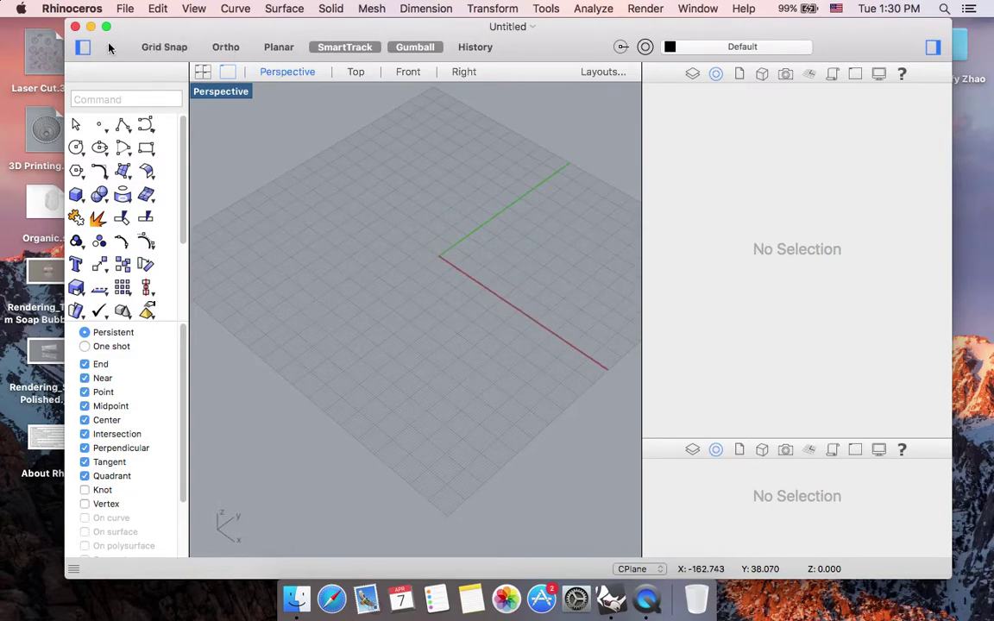
Step: Close the untitled model
click(75, 27)
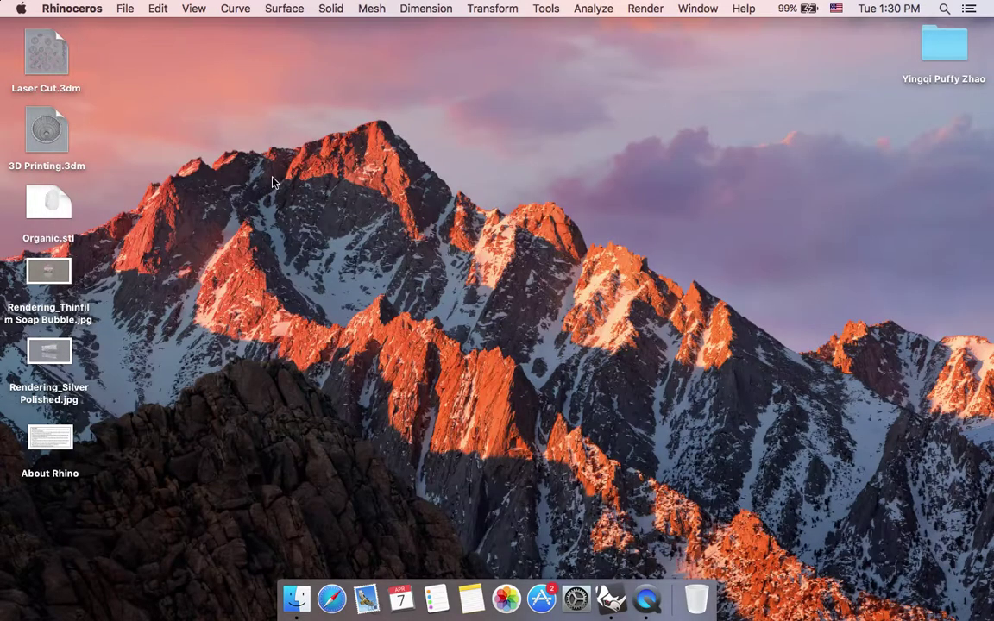